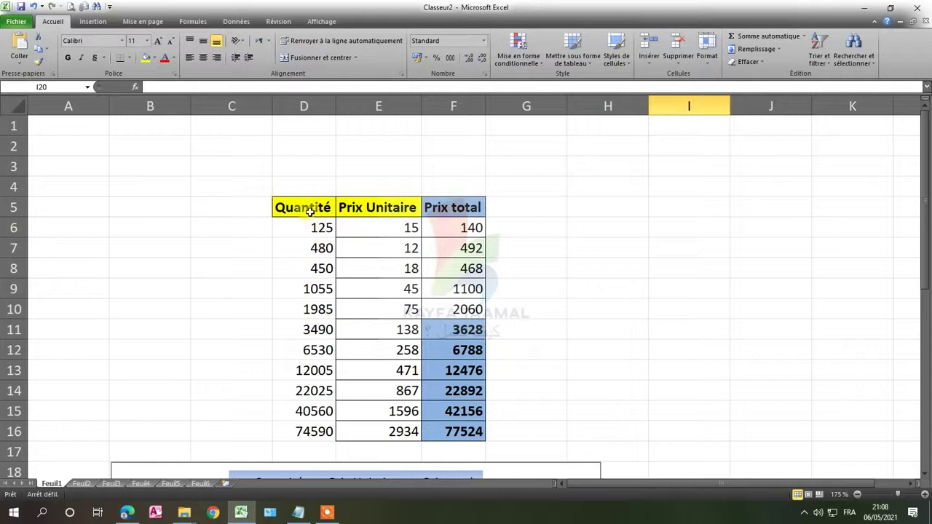
Apply all borders to the whole price table, from the Quantité header down to cell F16
{"action": "left_click_drag", "start_coordinate": [290, 215], "coordinate": [444, 433]}
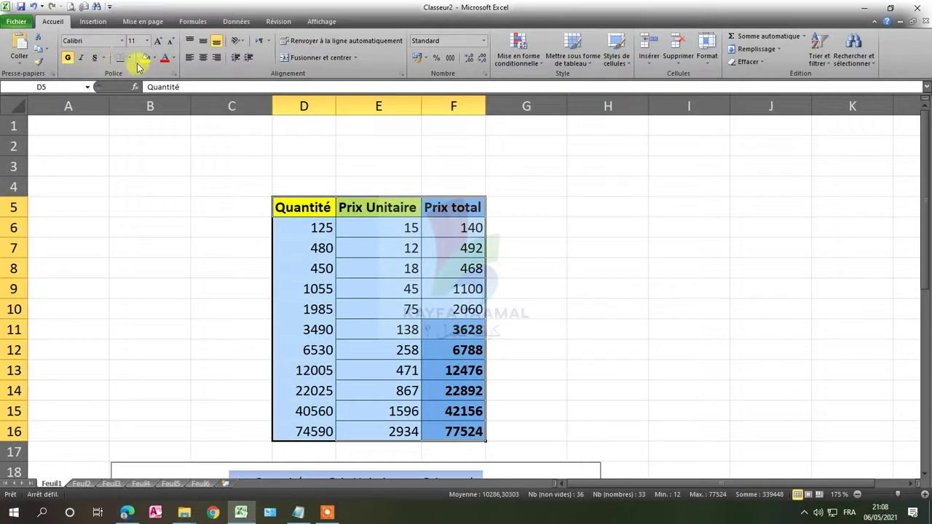
{"action": "left_click", "coordinate": [129, 57]}
{"action": "left_click", "coordinate": [144, 151]}
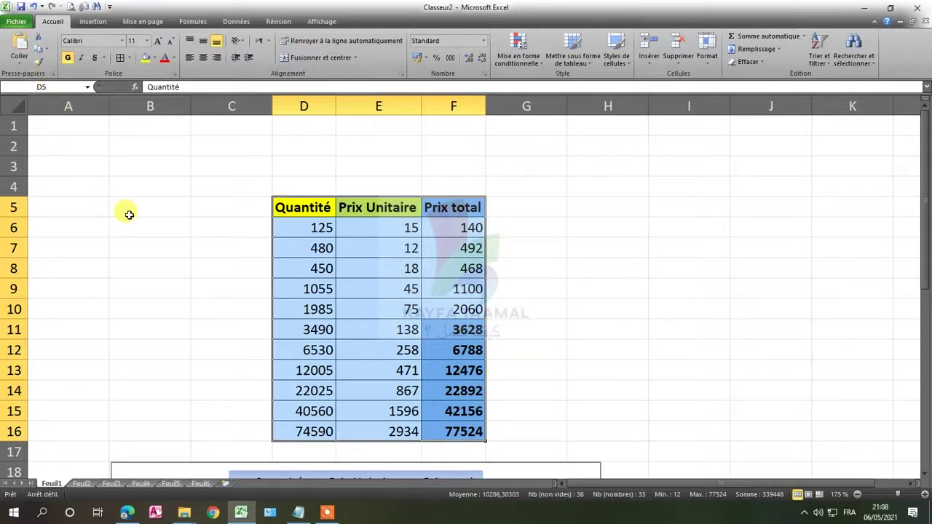
Open the print settings for the workbook and limit printing to the selected table
{"action": "left_click", "coordinate": [16, 22]}
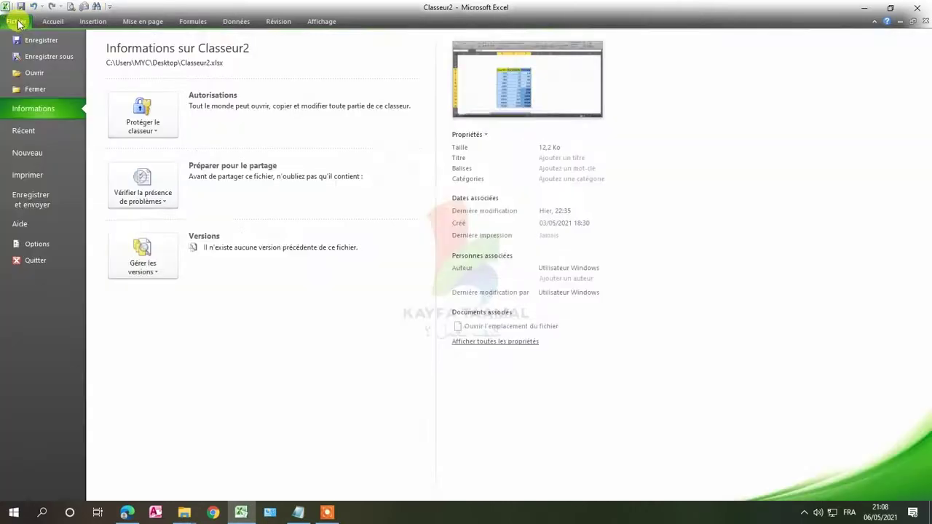
{"action": "left_click", "coordinate": [49, 175]}
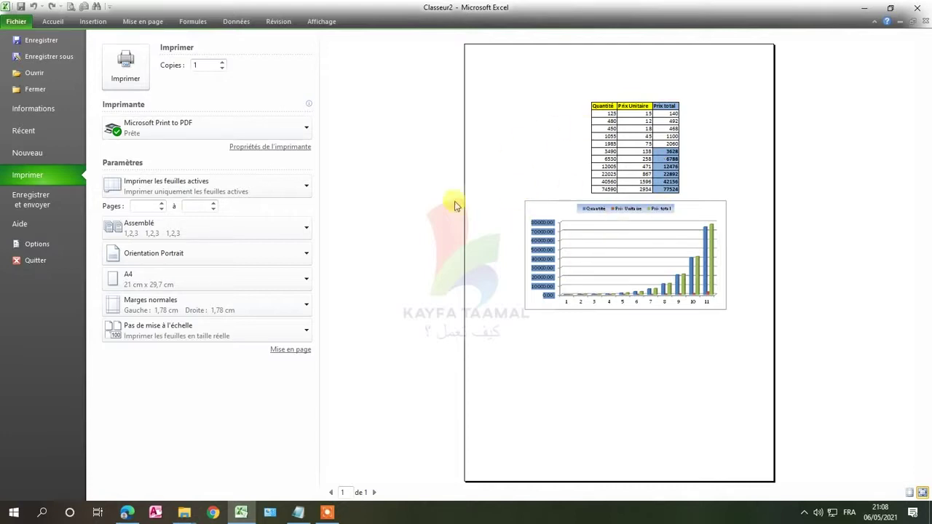
{"action": "left_click", "coordinate": [236, 191]}
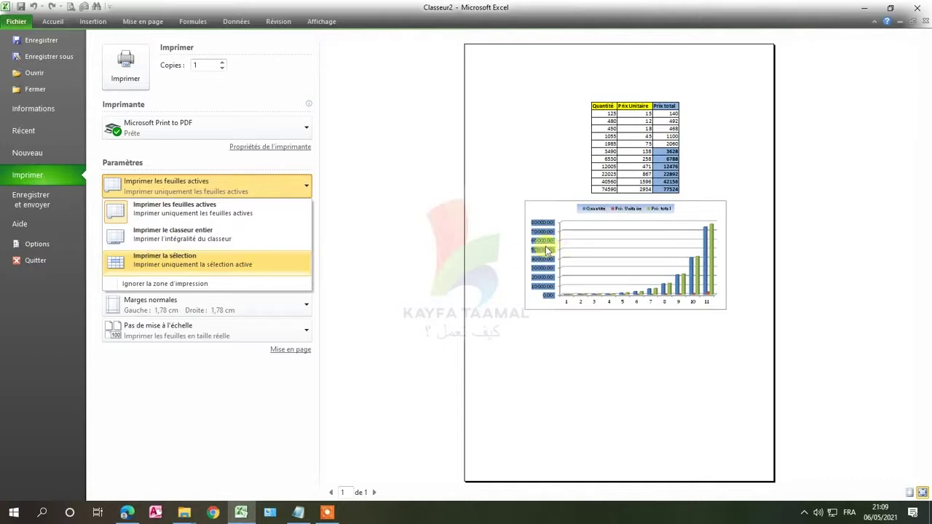
{"action": "left_click", "coordinate": [222, 261]}
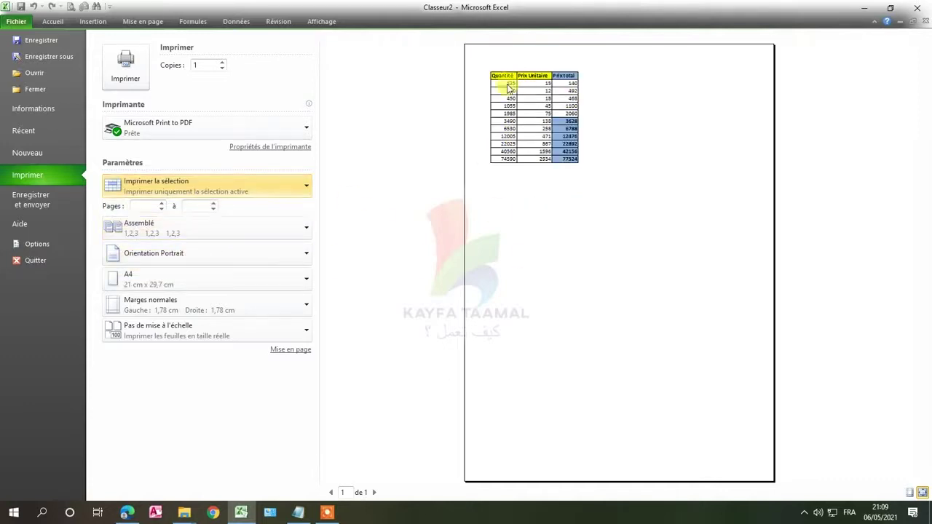
Set printing back to the active sheets and enter the page range 1 to 2
{"action": "left_click", "coordinate": [172, 191]}
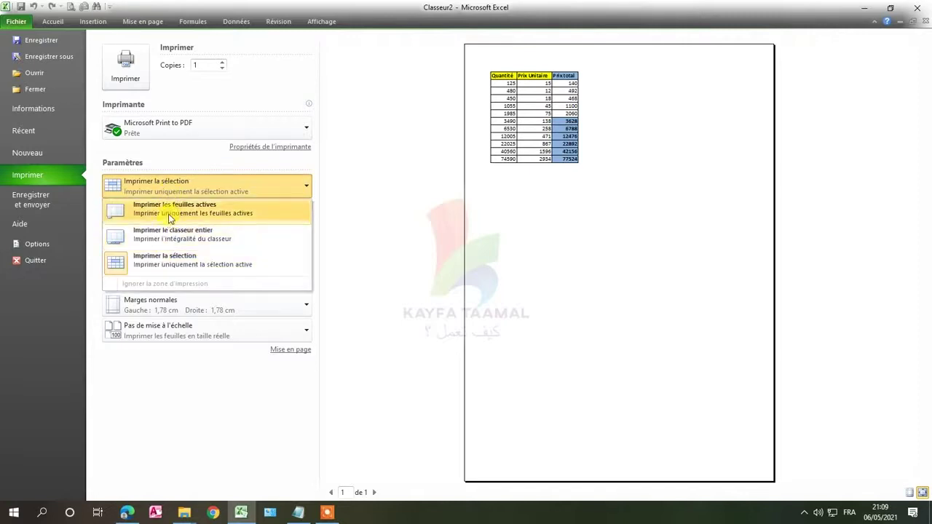
{"action": "left_click", "coordinate": [169, 216]}
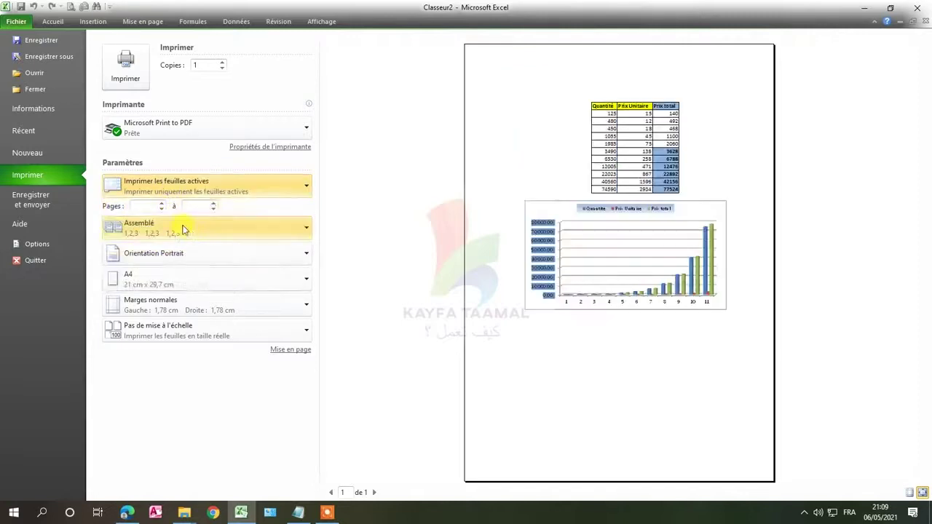
{"action": "left_click", "coordinate": [142, 207]}
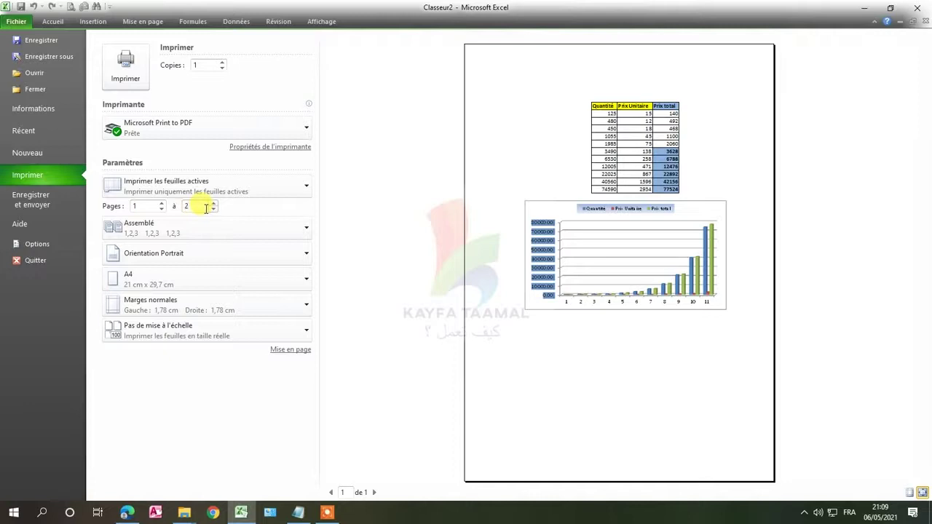
Set the print orientation to landscape (Paysage) and review the available paper sizes, keeping A4
{"action": "left_click", "coordinate": [166, 252]}
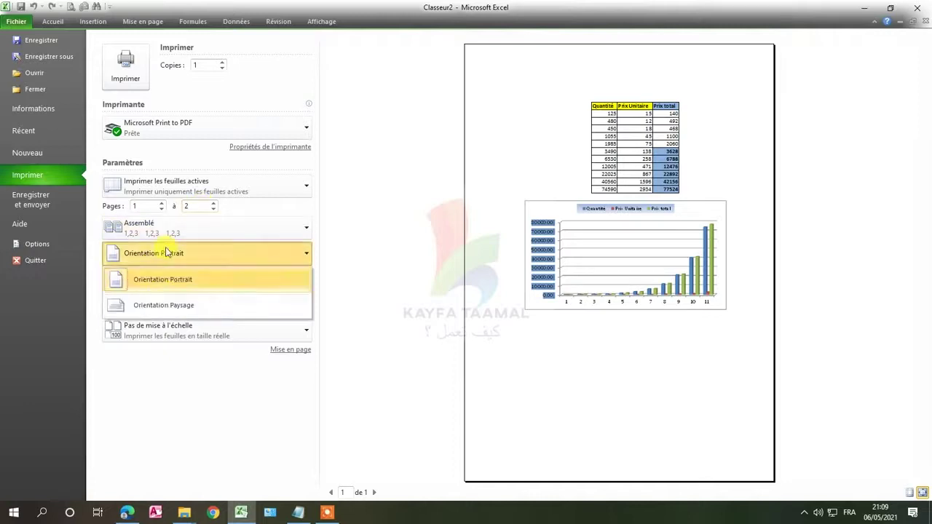
{"action": "left_click", "coordinate": [191, 306]}
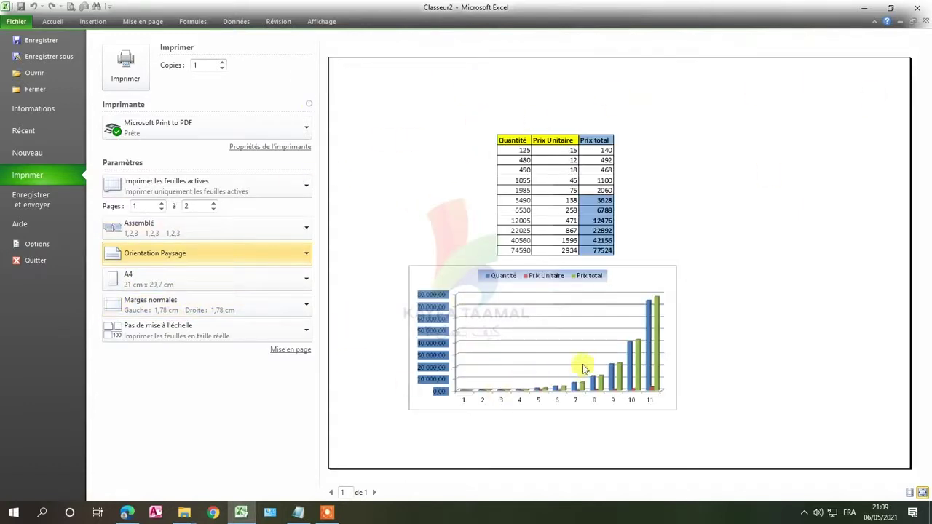
{"action": "left_click", "coordinate": [177, 284]}
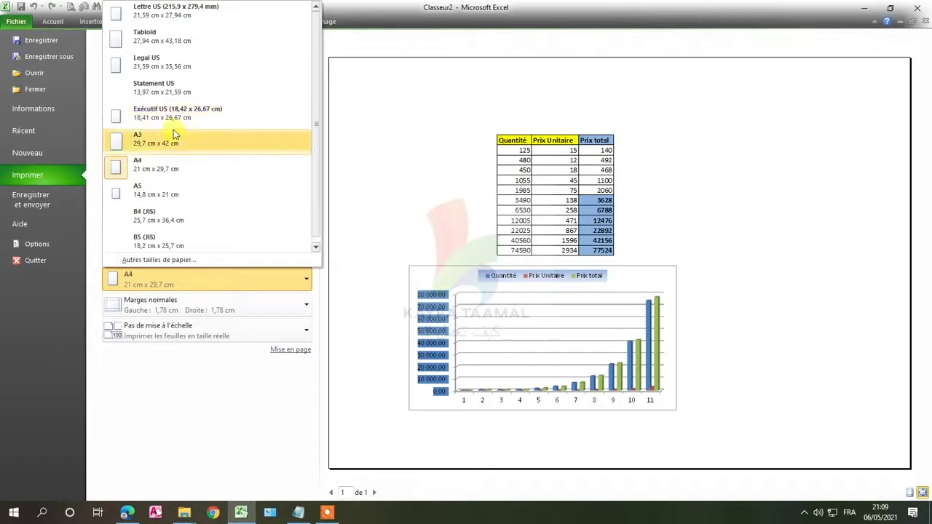
{"action": "left_click", "coordinate": [414, 134]}
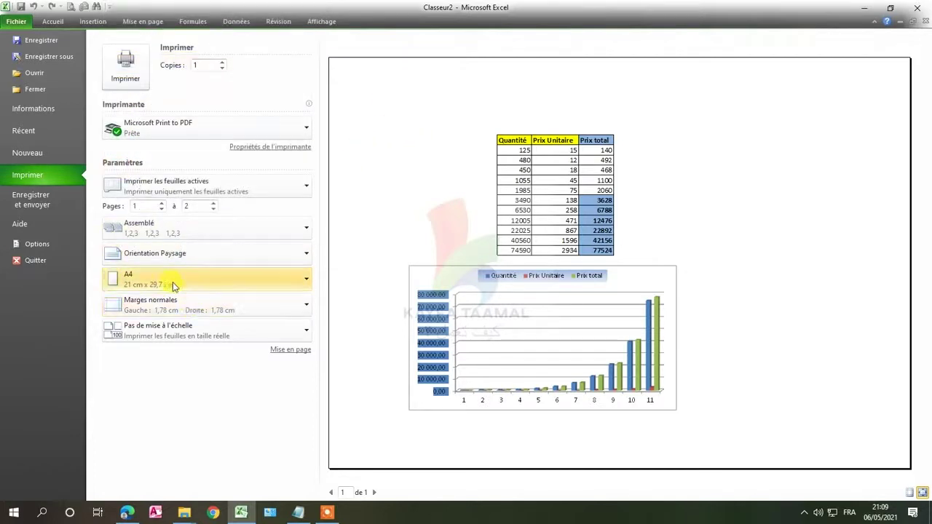
Apply narrow margins (Étroites) and scale the sheet to fit on one page
{"action": "left_click", "coordinate": [201, 303]}
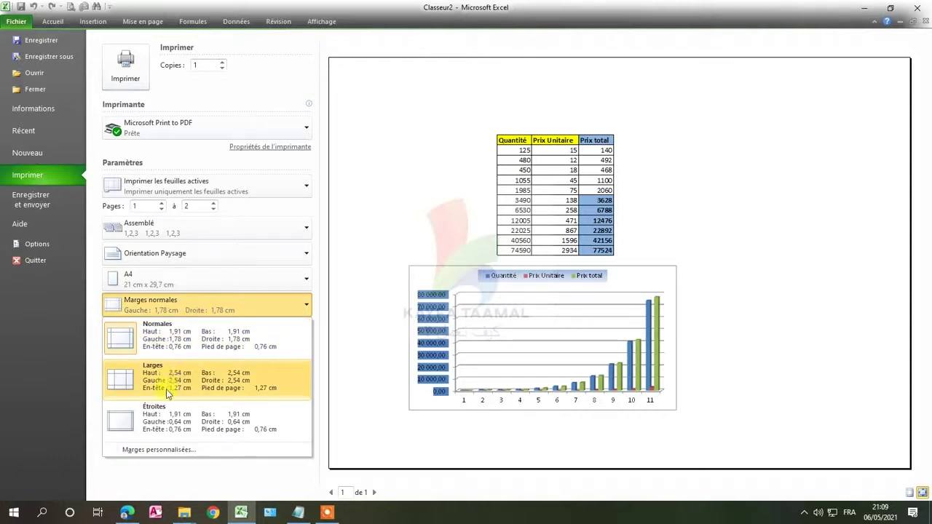
{"action": "left_click", "coordinate": [164, 410]}
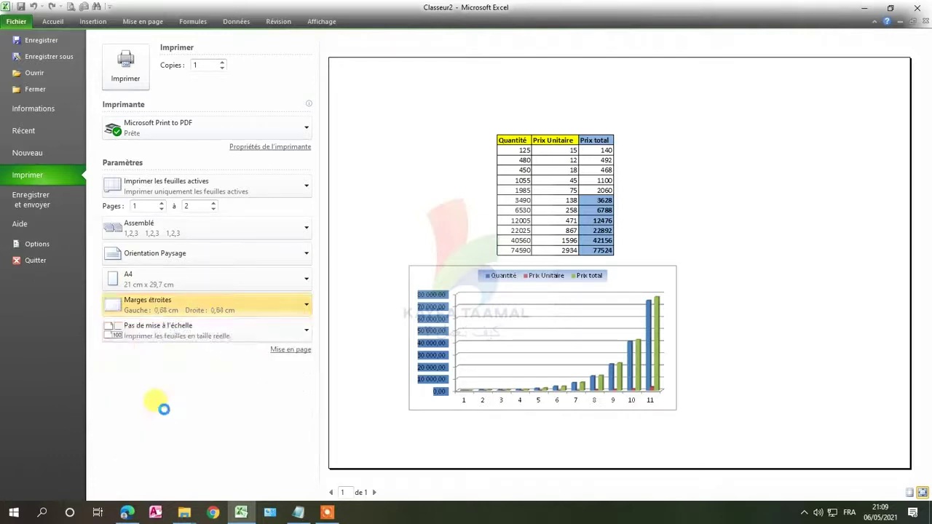
{"action": "left_click", "coordinate": [166, 329]}
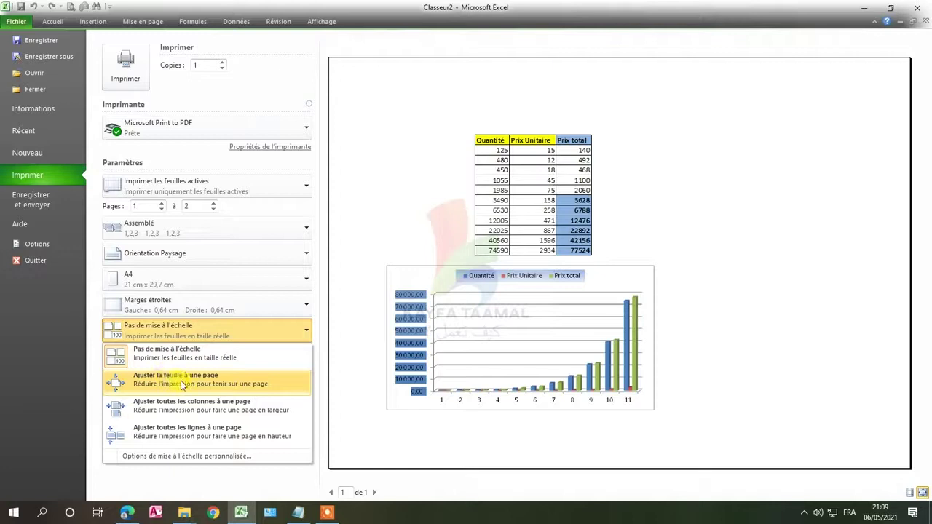
{"action": "left_click", "coordinate": [192, 381]}
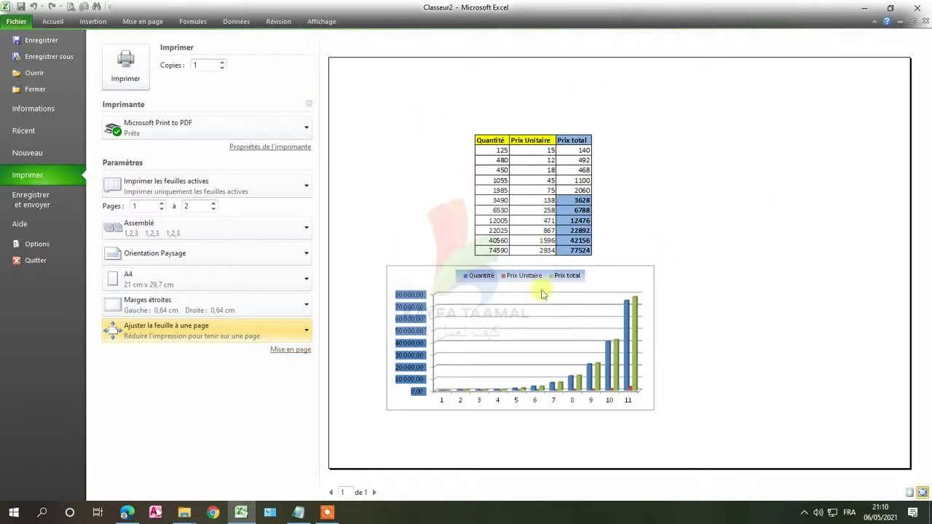
Set the print scale to 70% of normal size in the page setup
{"action": "left_click", "coordinate": [289, 351]}
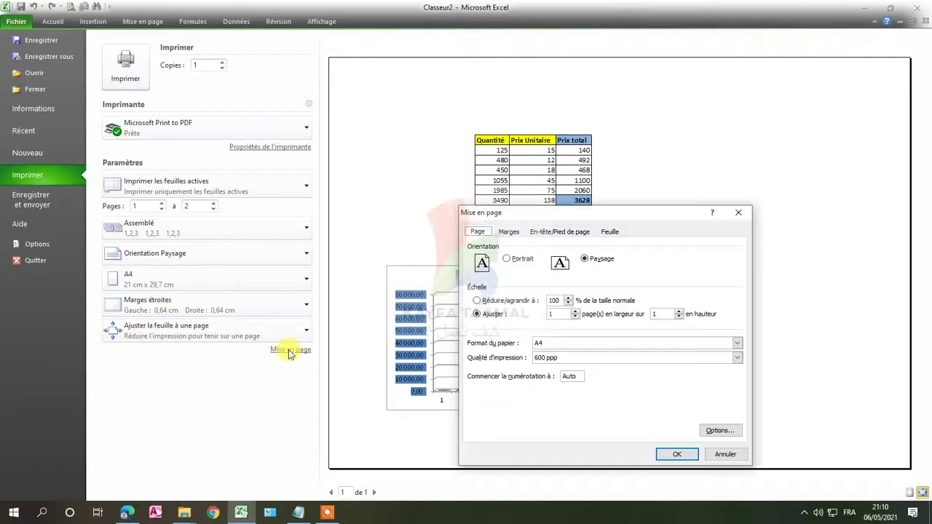
{"action": "left_click", "coordinate": [568, 298]}
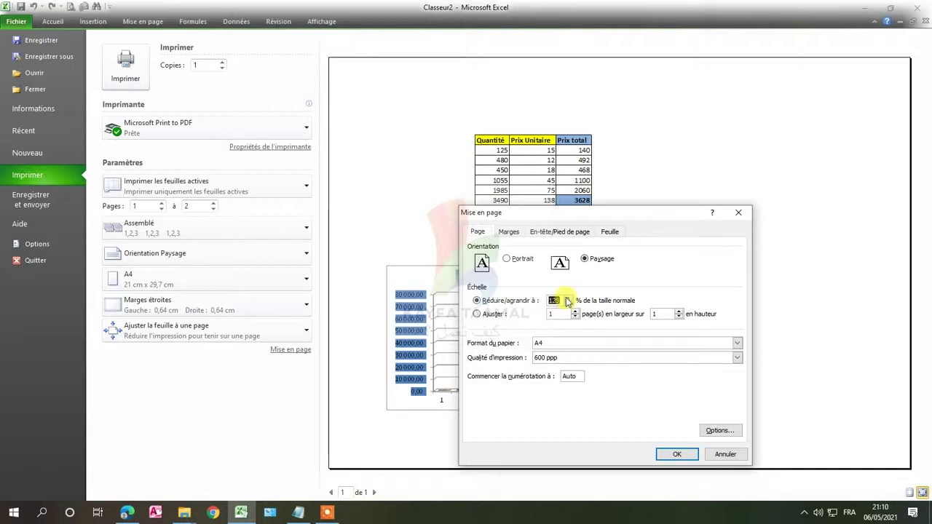
{"action": "left_click", "coordinate": [567, 297]}
{"action": "left_click", "coordinate": [568, 304]}
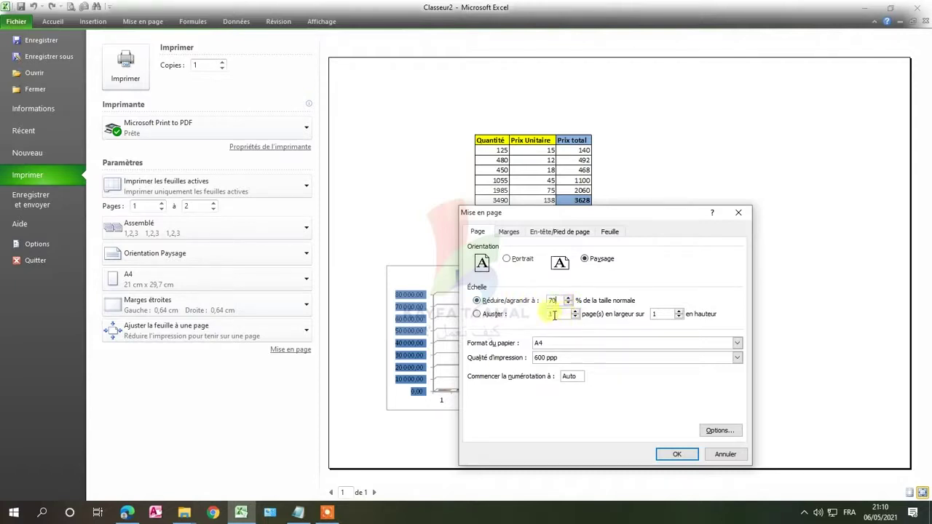
{"action": "left_click", "coordinate": [674, 454]}
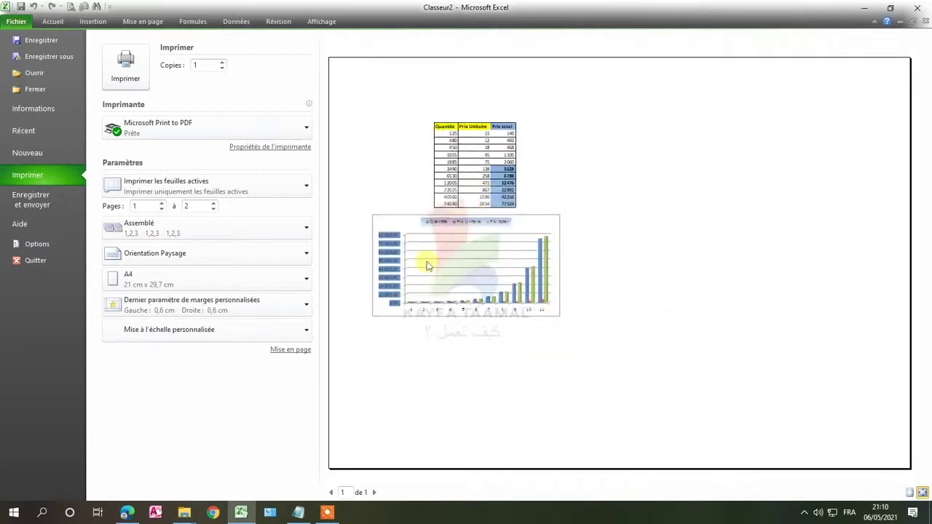
Set the print scale to 100% of normal size in the page setup
{"action": "left_click", "coordinate": [281, 349]}
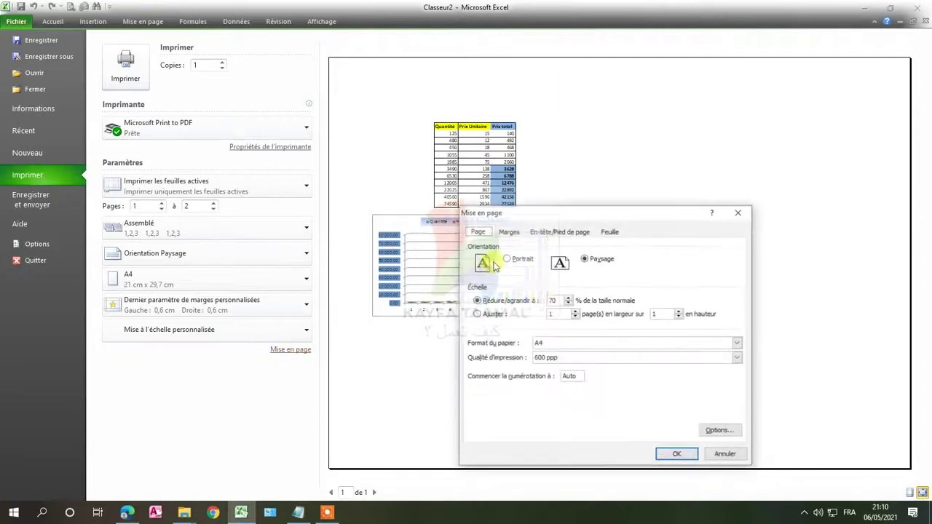
{"action": "left_click_drag", "start_coordinate": [557, 300], "coordinate": [544, 301]}
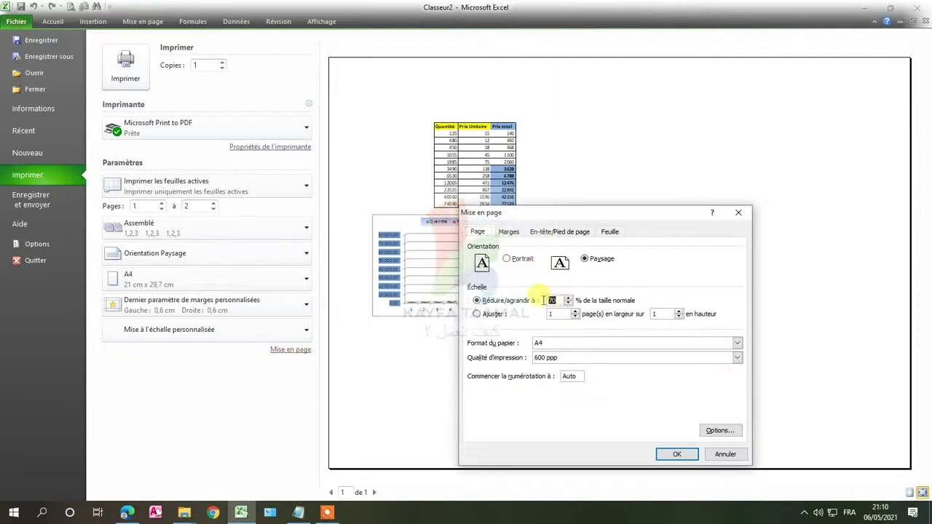
{"action": "type", "text": "100"}
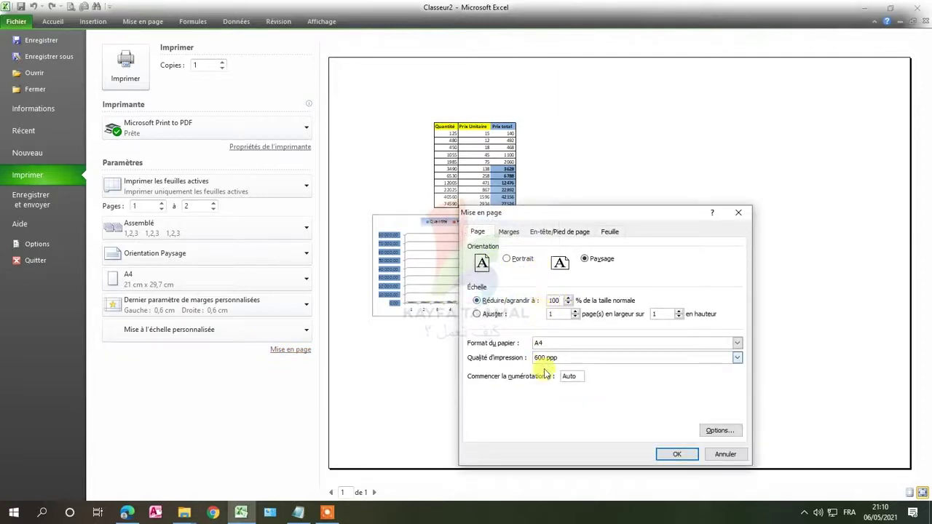
{"action": "left_click", "coordinate": [676, 454]}
Center the printed content horizontally on the page through the margin settings
{"action": "left_click", "coordinate": [509, 233]}
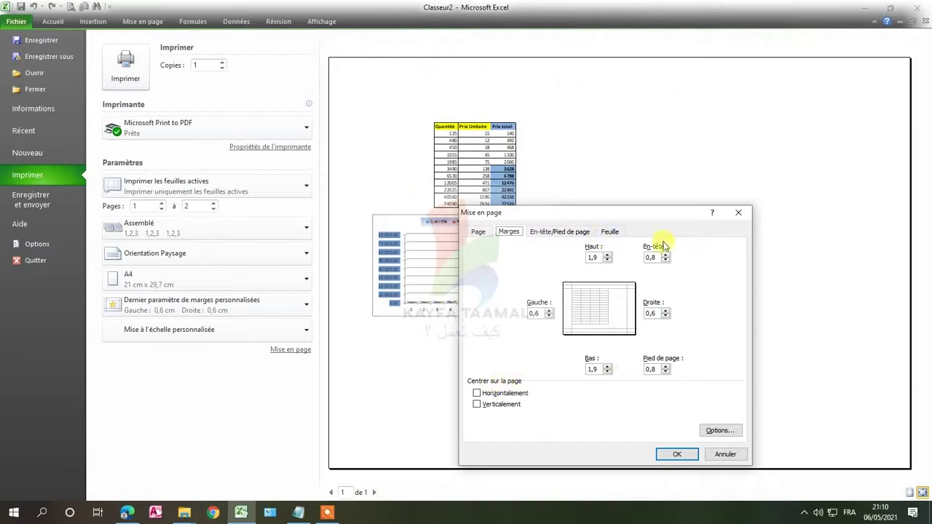
{"action": "left_click", "coordinate": [493, 394]}
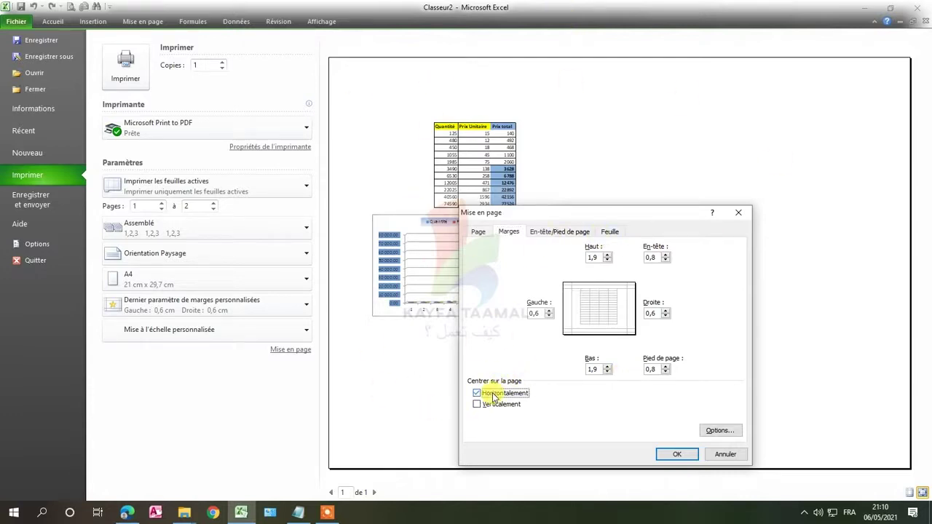
{"action": "left_click", "coordinate": [492, 405]}
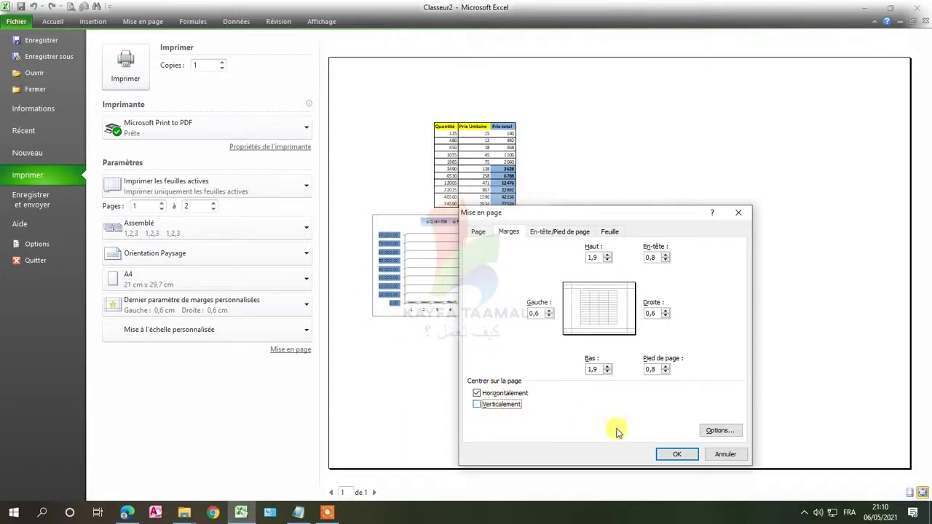
{"action": "left_click", "coordinate": [666, 454]}
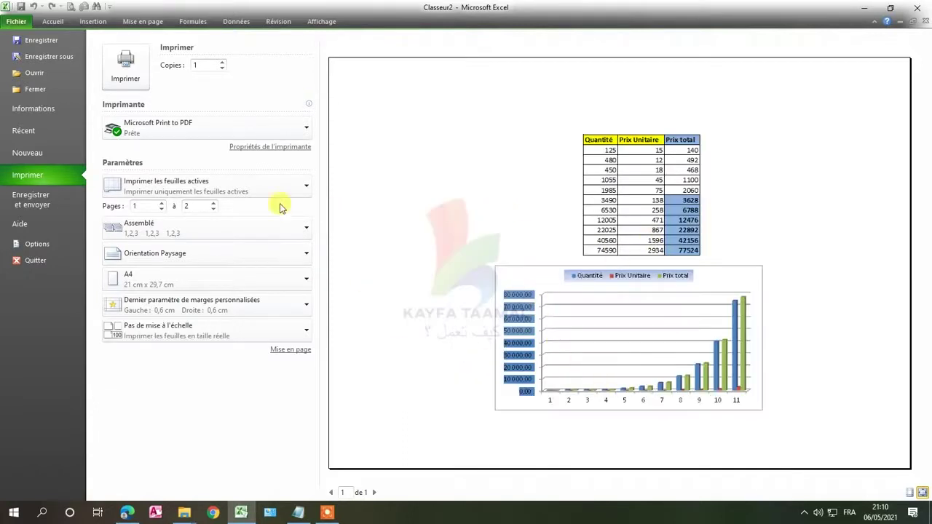
Center the printed content vertically on the page as well in the page setup
{"action": "left_click", "coordinate": [286, 351]}
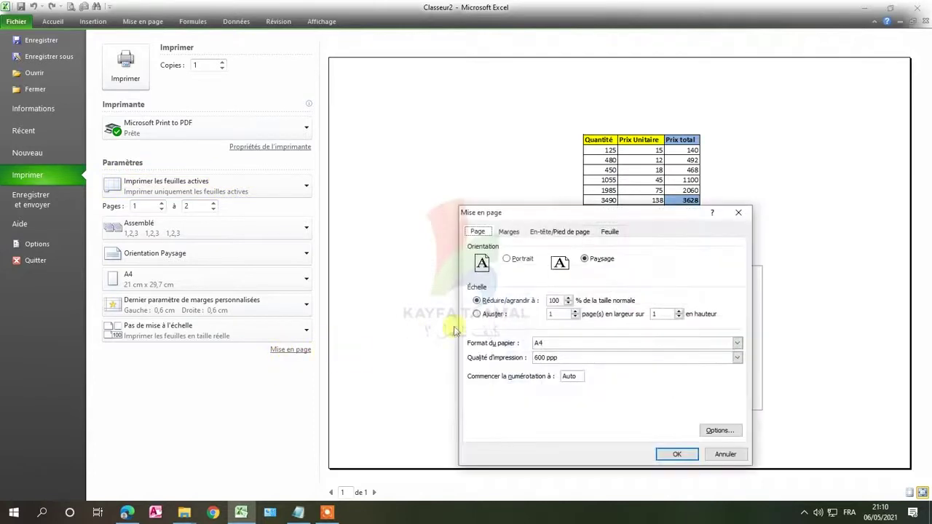
{"action": "left_click", "coordinate": [509, 234]}
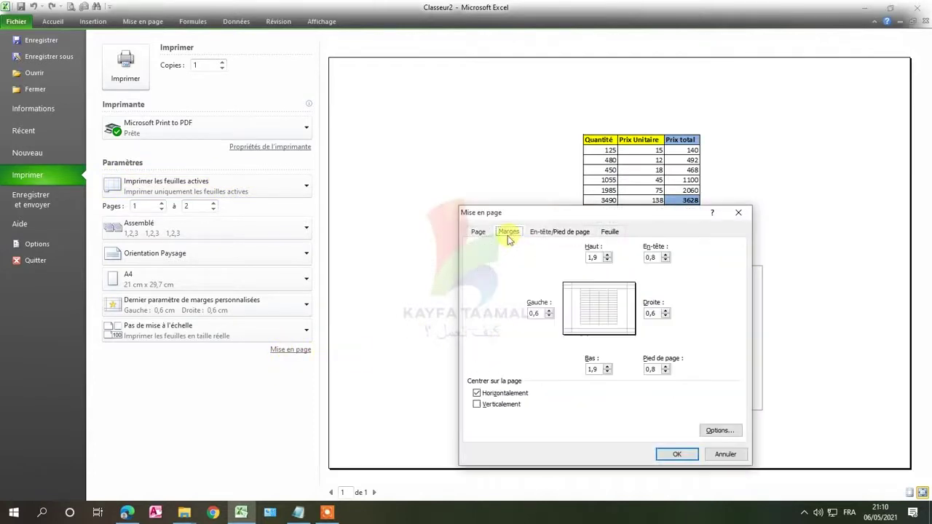
{"action": "left_click", "coordinate": [477, 404]}
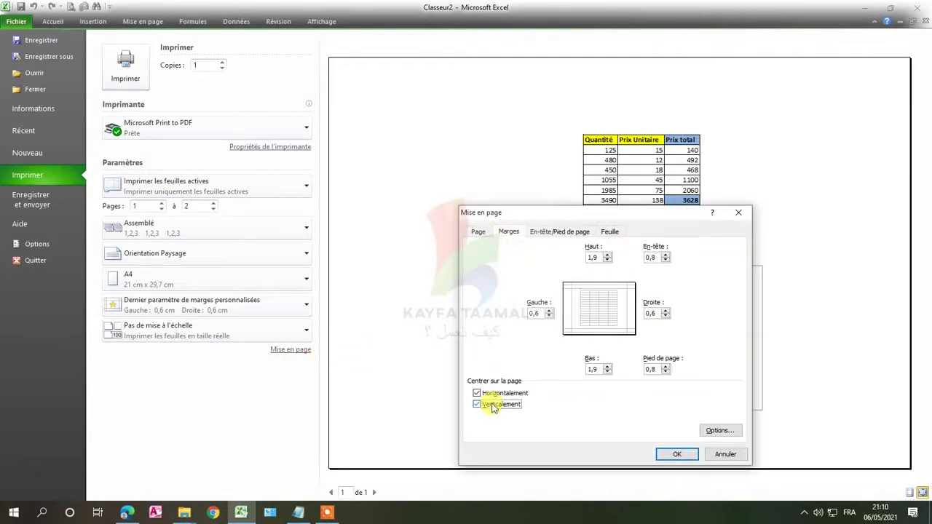
{"action": "left_click", "coordinate": [671, 458]}
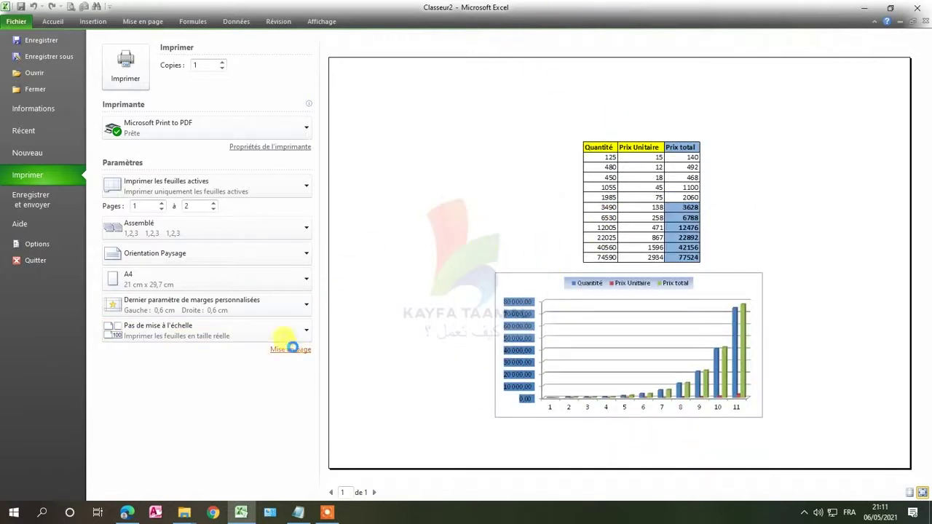
Start a custom header in the page setup and insert the microsoft-office-excel image from the Bureau folder into its left section
{"action": "left_click", "coordinate": [290, 349]}
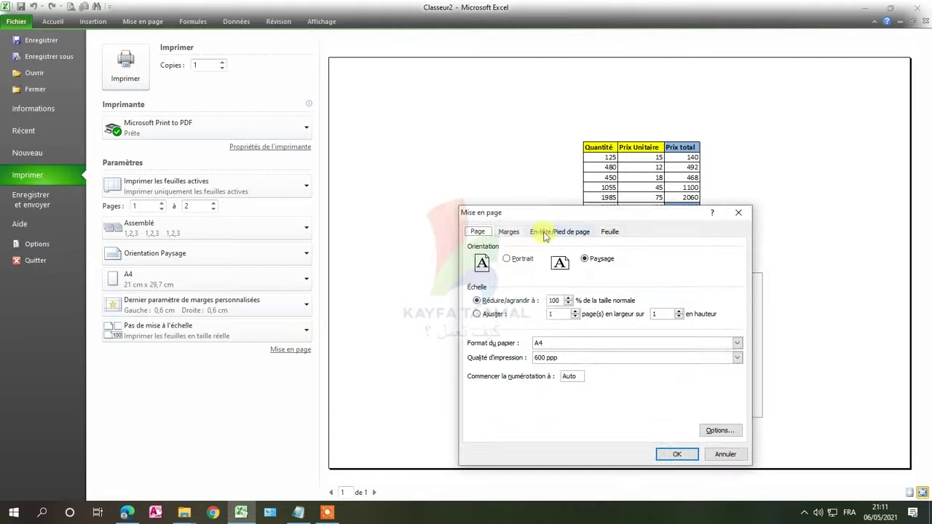
{"action": "left_click", "coordinate": [557, 233]}
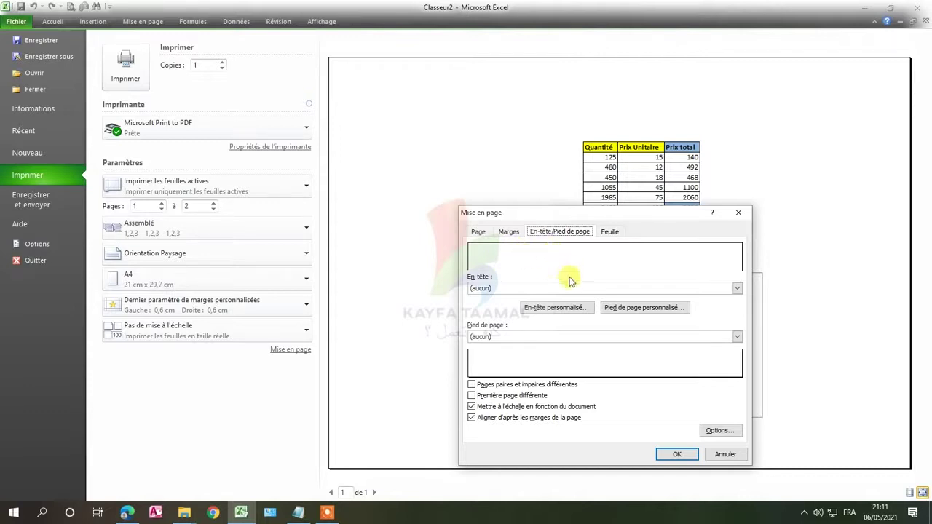
{"action": "left_click", "coordinate": [551, 311]}
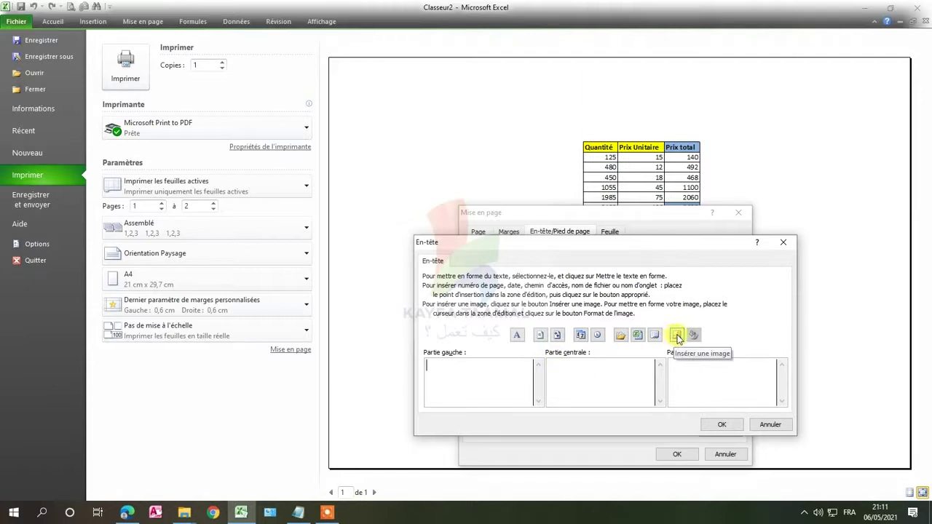
{"action": "left_click", "coordinate": [677, 337]}
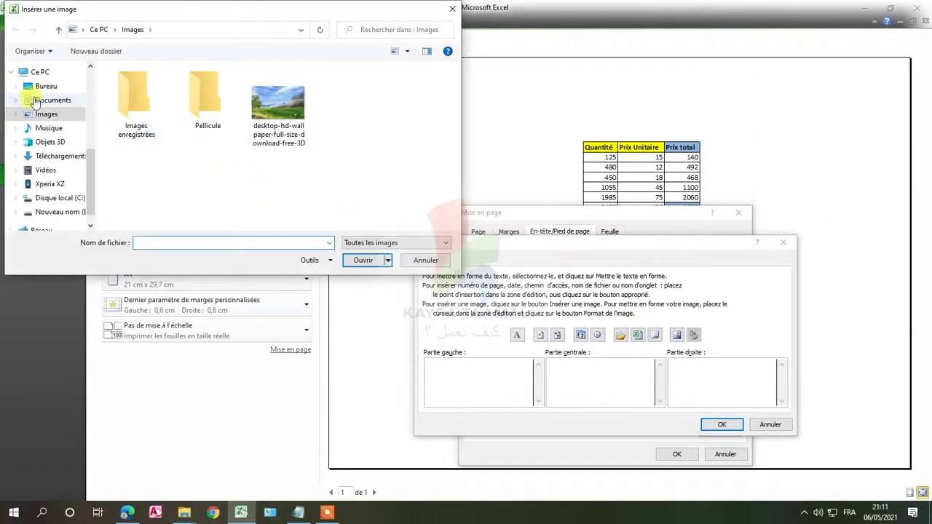
{"action": "left_click", "coordinate": [38, 86]}
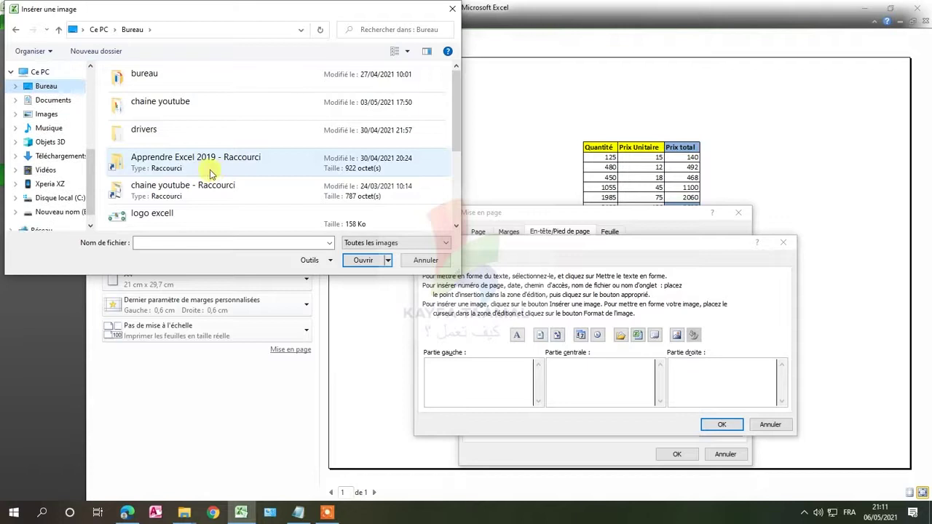
{"action": "left_click_drag", "start_coordinate": [453, 101], "coordinate": [454, 152]}
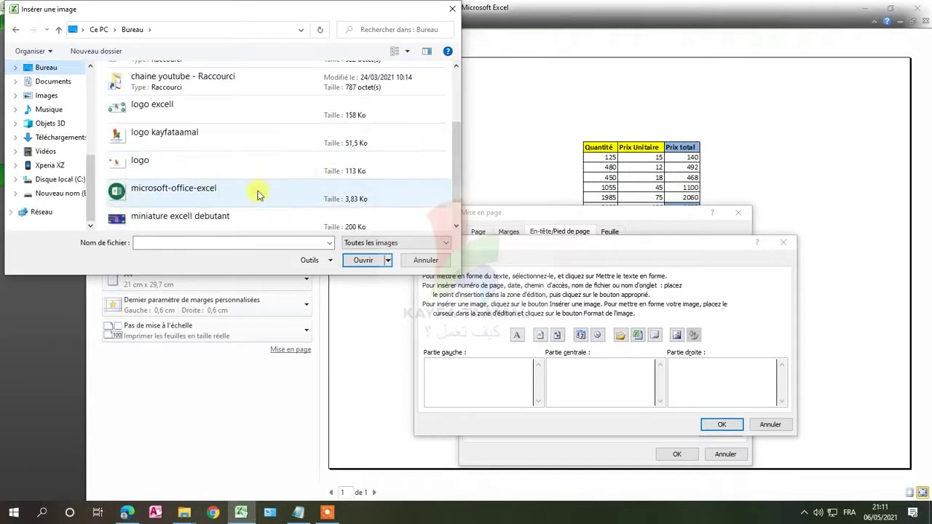
{"action": "left_click", "coordinate": [227, 196]}
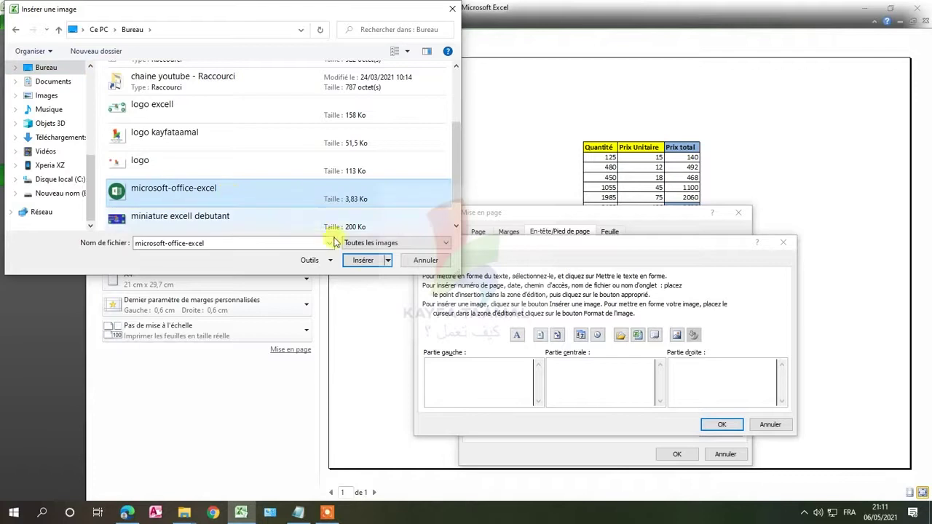
{"action": "left_click", "coordinate": [364, 261]}
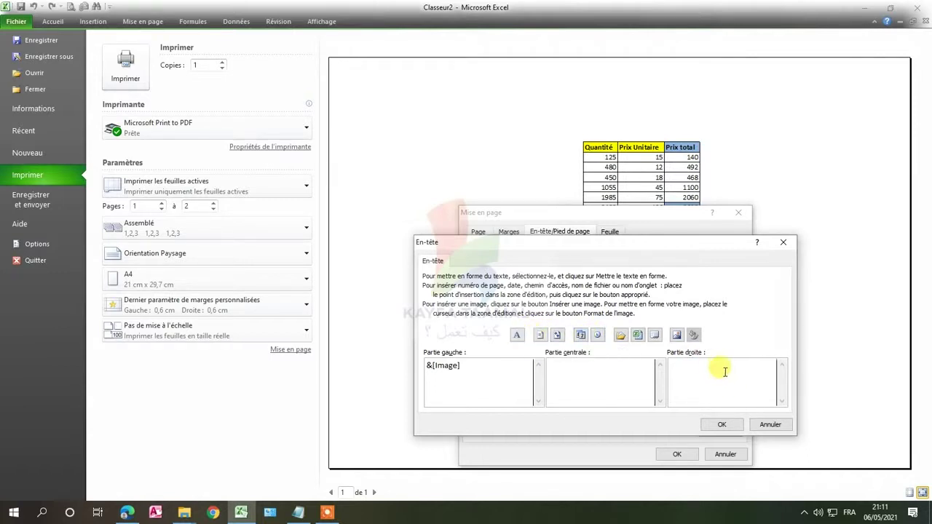
Add the date and time fields to the right section of the custom header and accept the header
{"action": "left_click", "coordinate": [600, 337]}
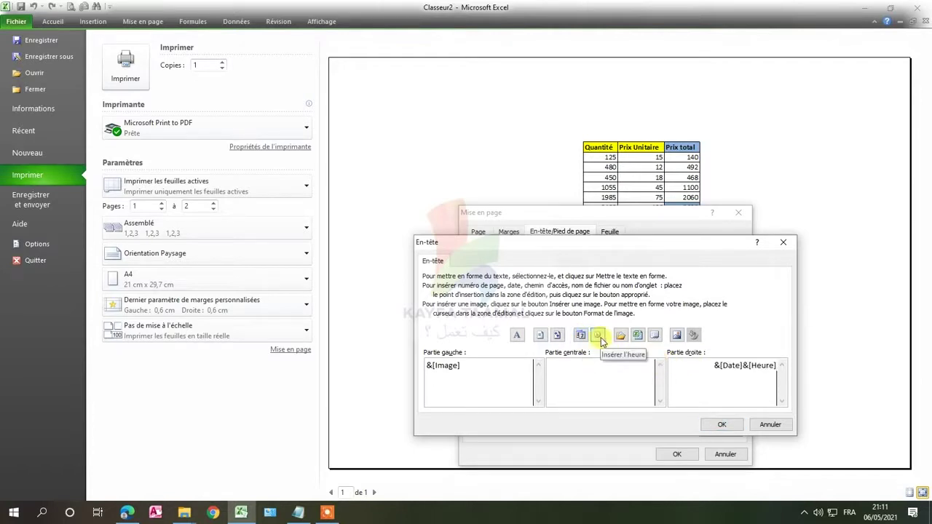
{"action": "left_click", "coordinate": [722, 425]}
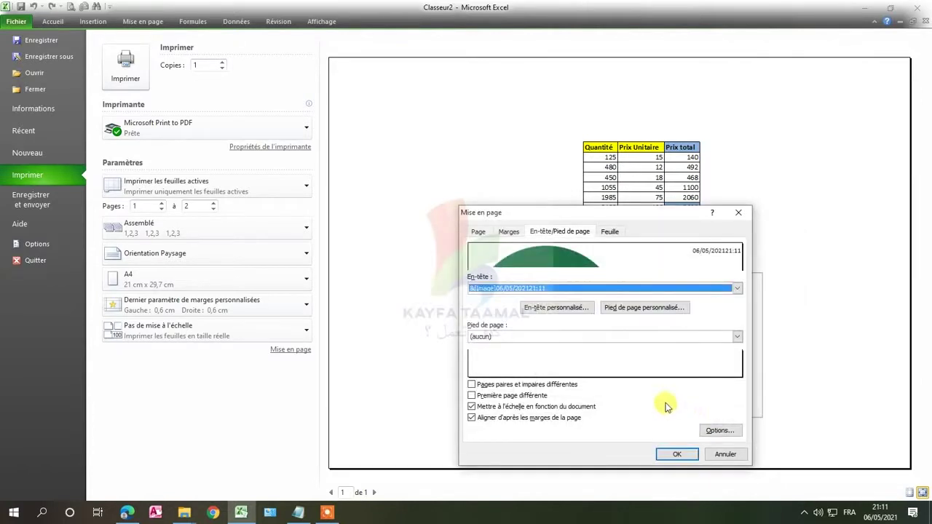
Create a custom footer whose center section holds the page number and total page count separated by a slash
{"action": "left_click", "coordinate": [631, 308]}
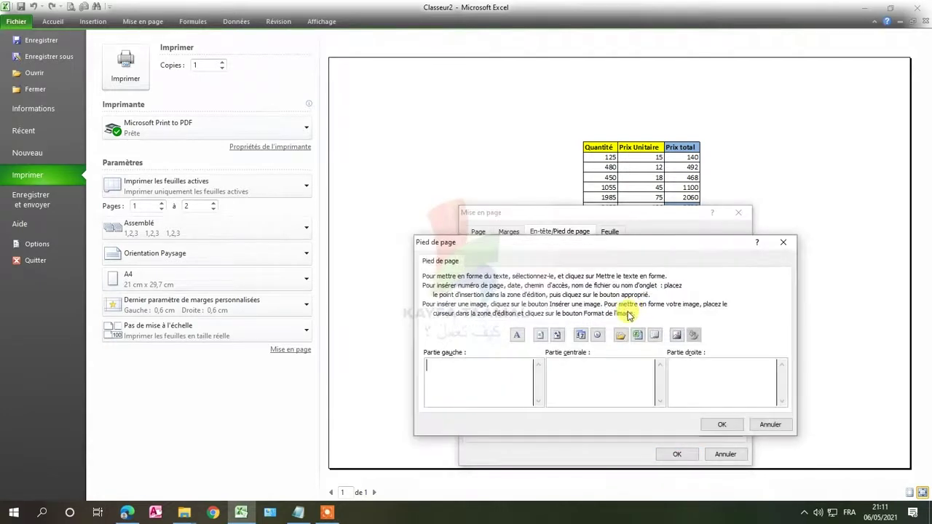
{"action": "left_click", "coordinate": [565, 366]}
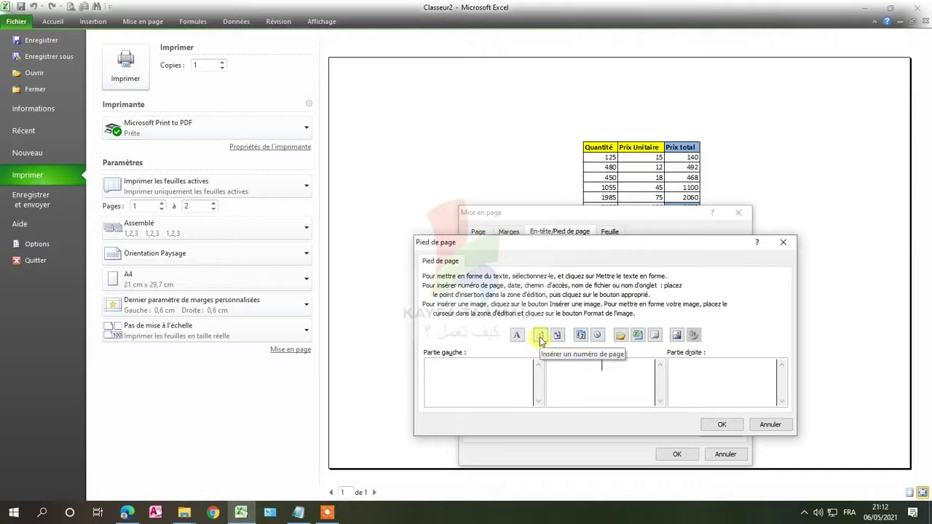
{"action": "left_click", "coordinate": [540, 337]}
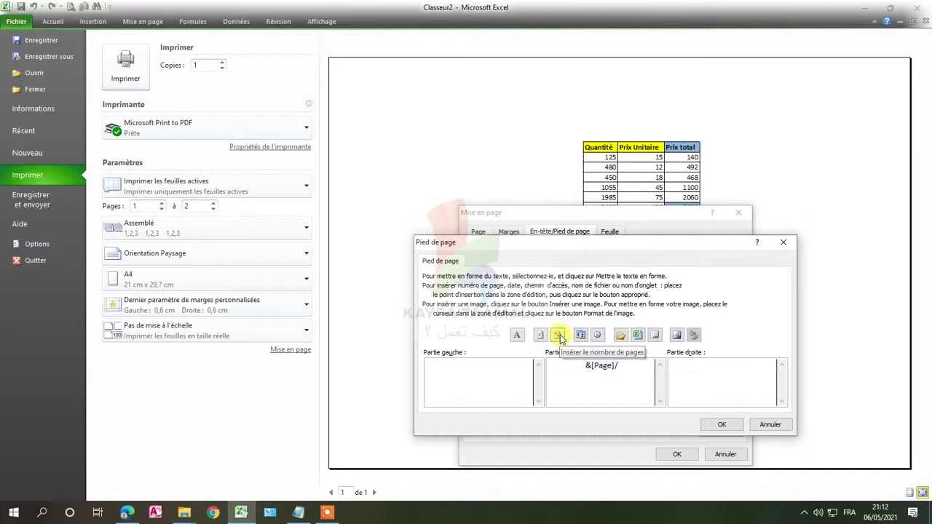
{"action": "type", "text": "/"}
{"action": "left_click", "coordinate": [558, 337]}
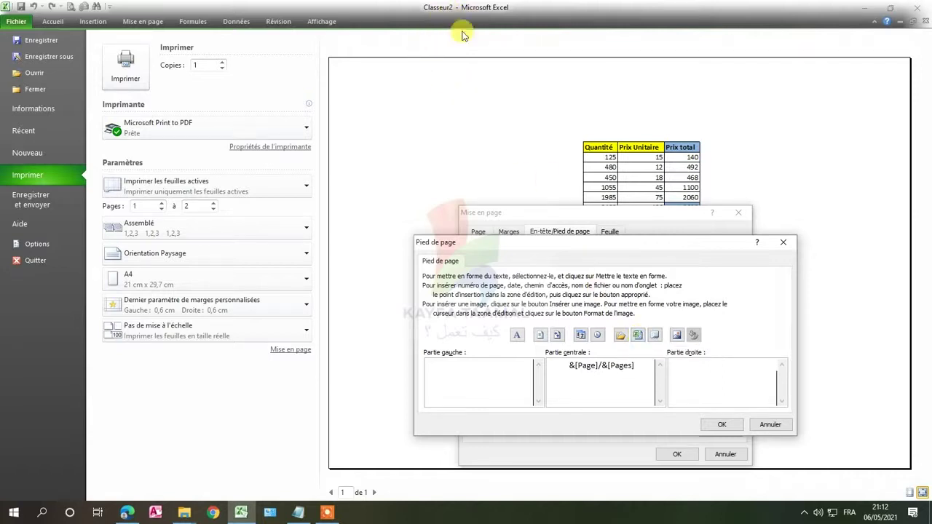
Add the file name field to the footer's right section and apply the header and footer to the sheet
{"action": "left_click", "coordinate": [637, 334]}
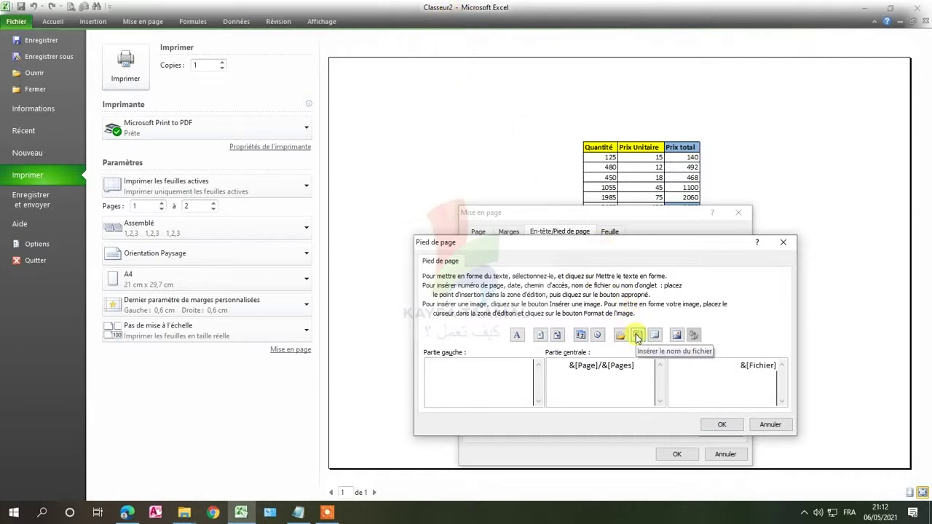
{"action": "left_click", "coordinate": [724, 427]}
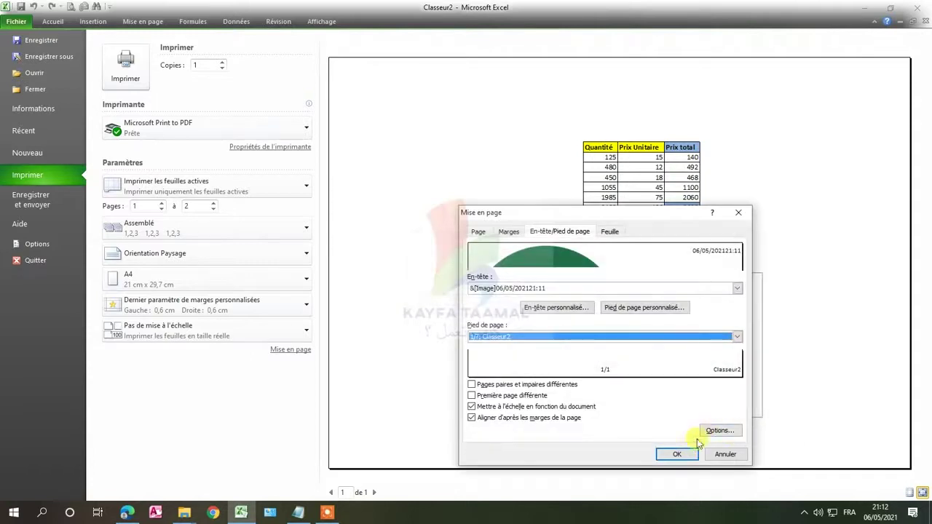
{"action": "left_click", "coordinate": [679, 455]}
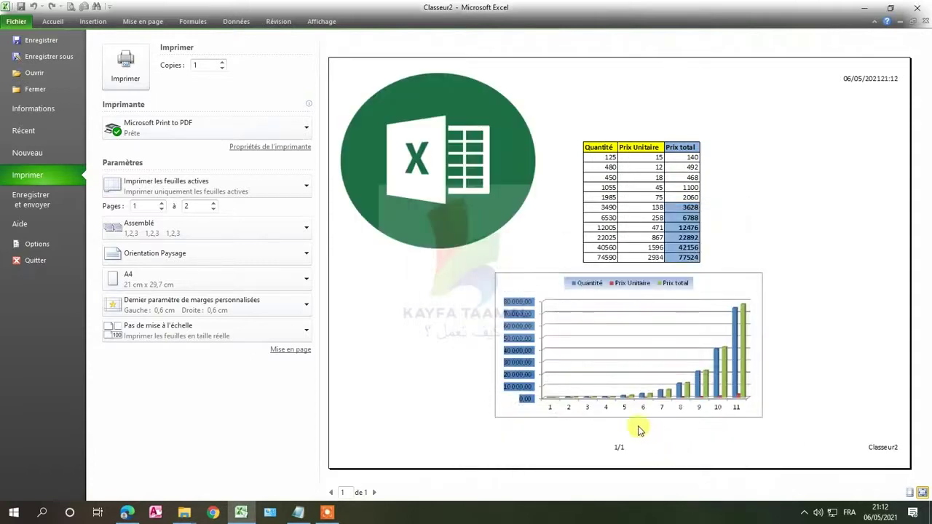